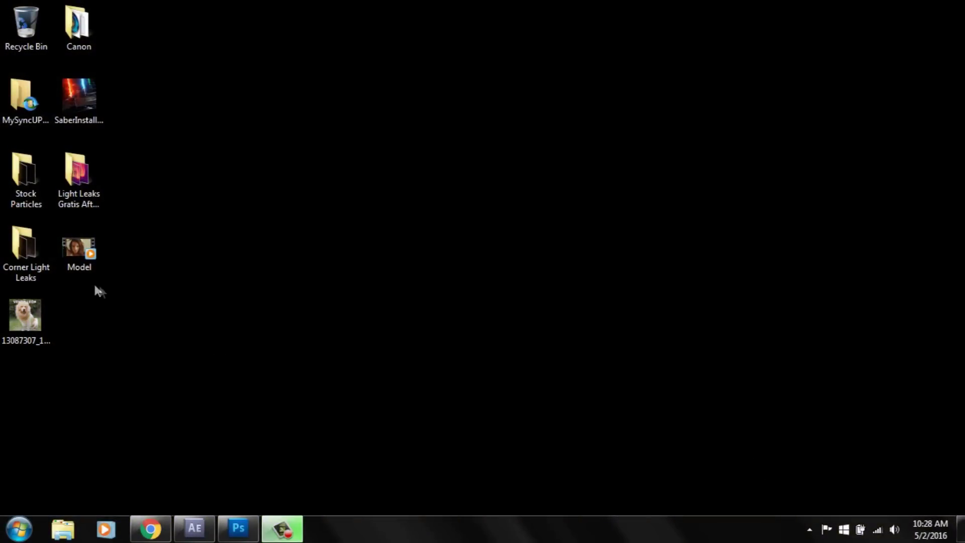
Step: View the dog photo, close the viewer, and return to After Effects
double_click(32, 315)
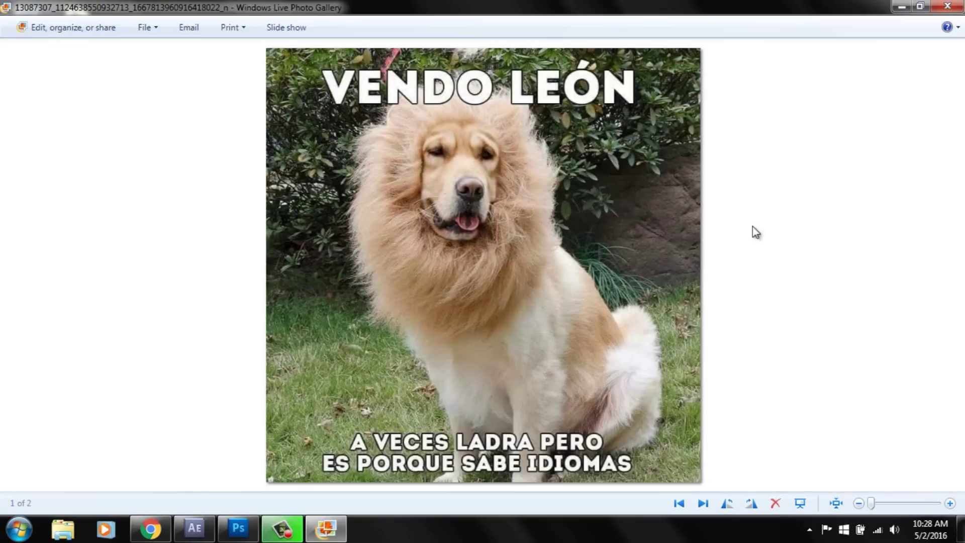
left_click(948, 7)
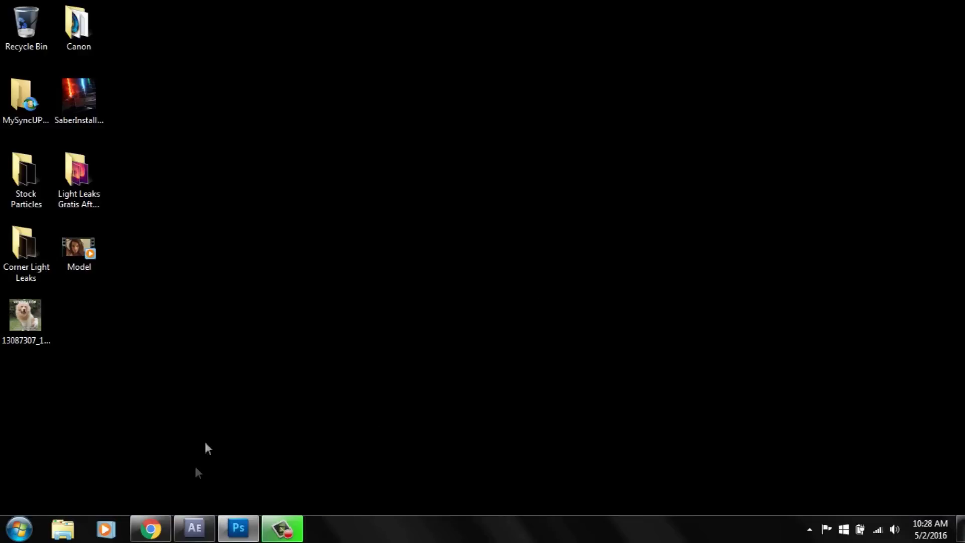
left_click(194, 527)
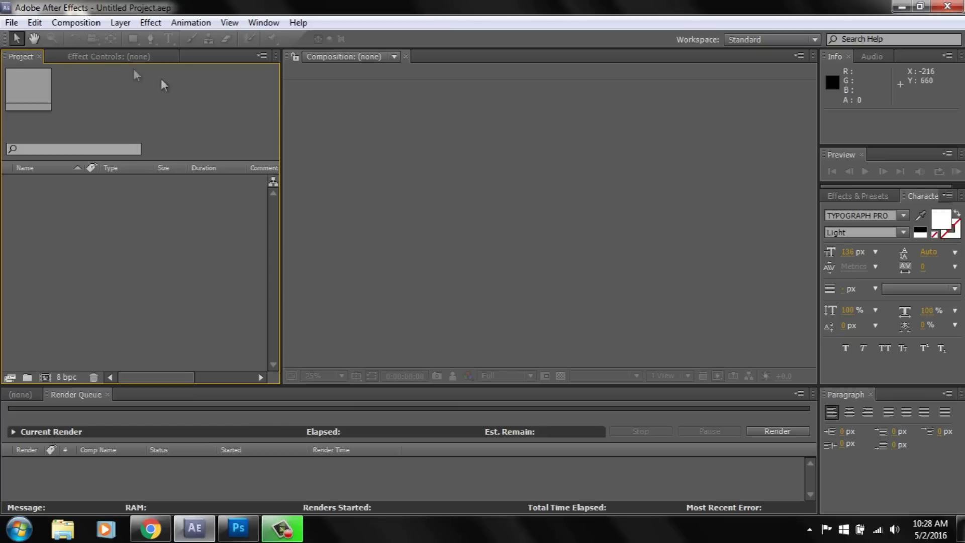
Step: Create Comp 1 with the Custom 600×400 preset, 29.97 fps, 10 seconds long
left_click(83, 25)
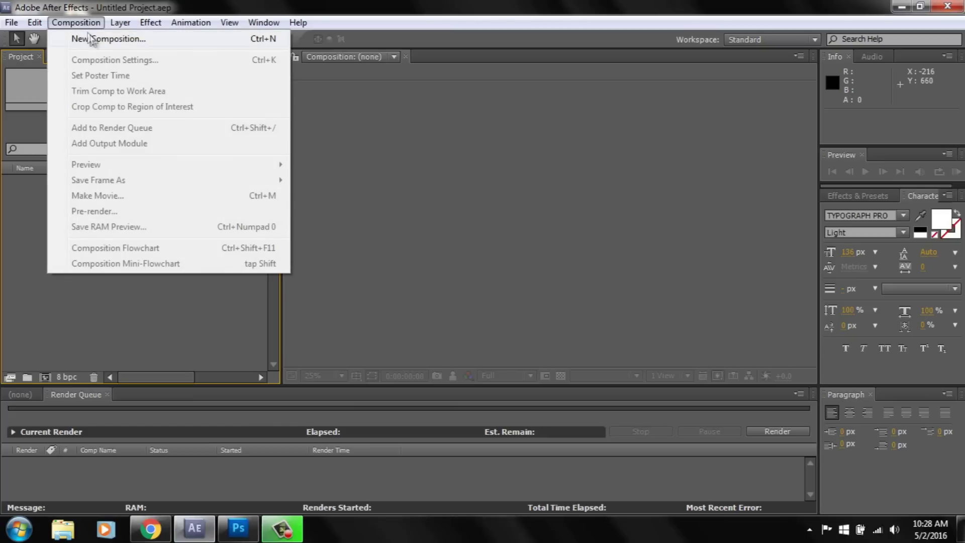
left_click(92, 40)
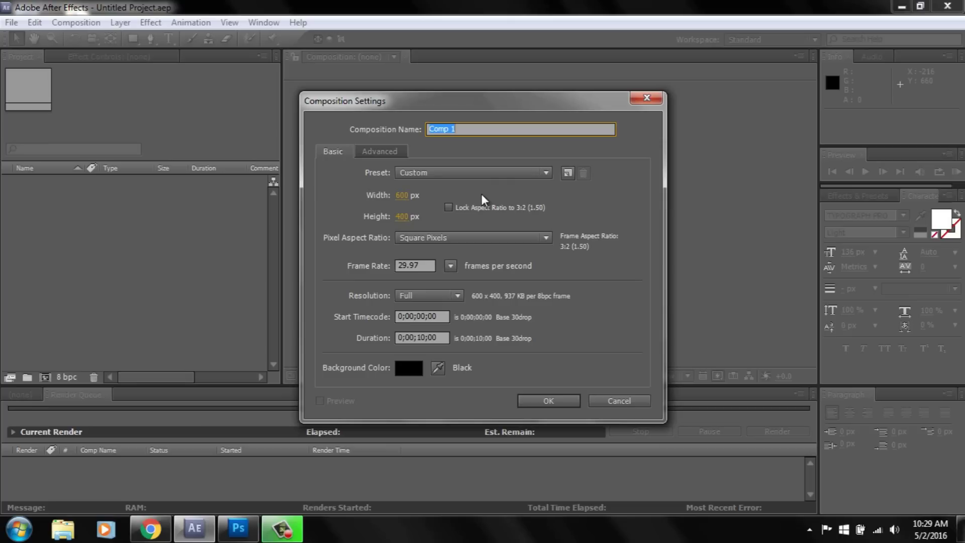
left_click(552, 173)
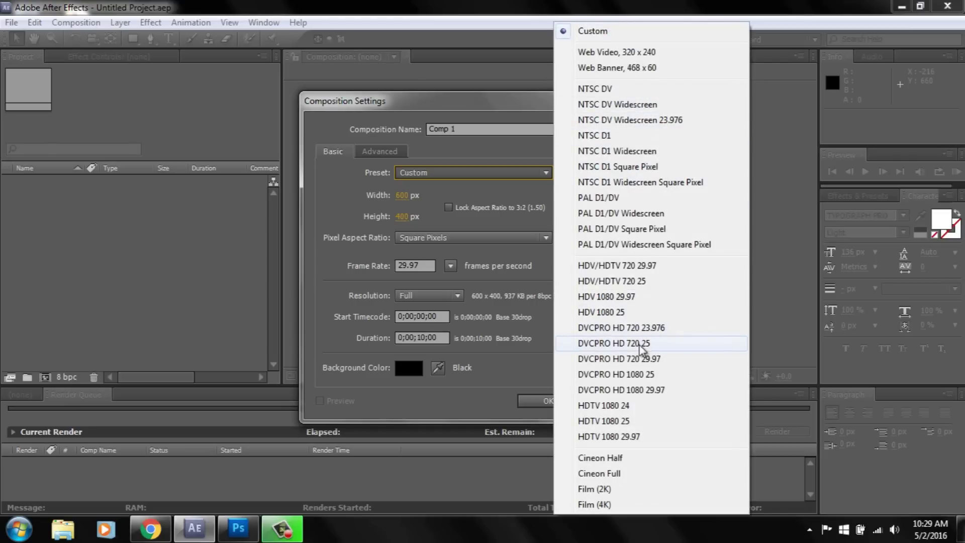
left_click(478, 195)
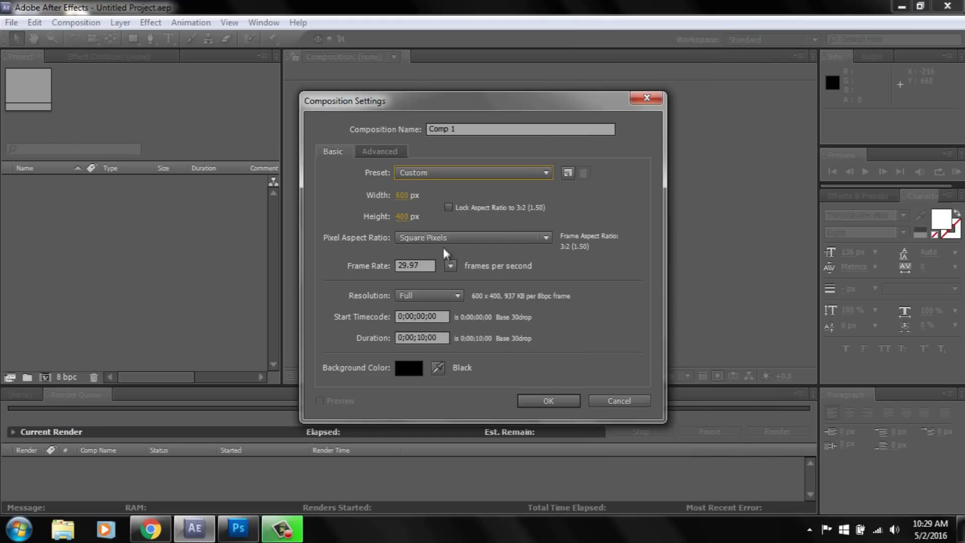
left_click(552, 398)
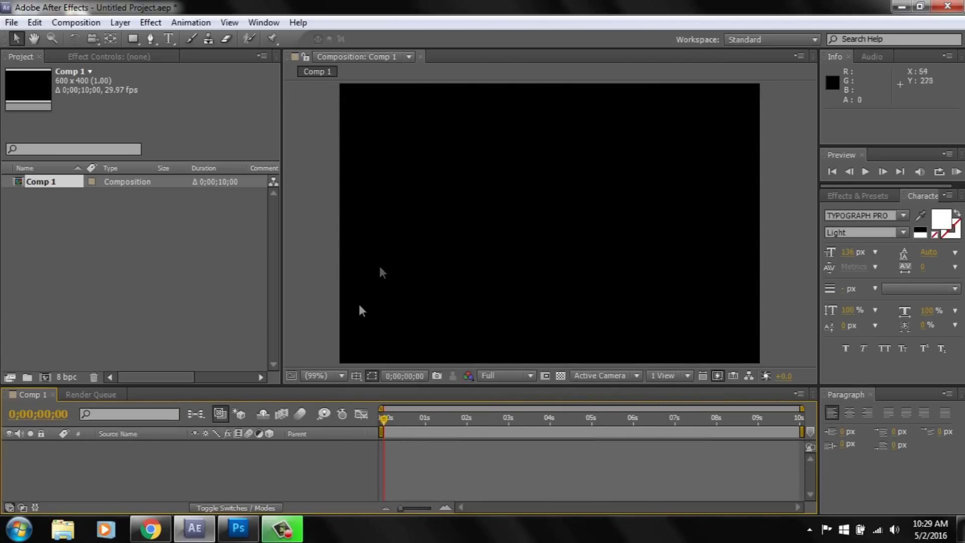
Step: Fit the composition in the viewer and import the Model video from the desktop
left_click(336, 374)
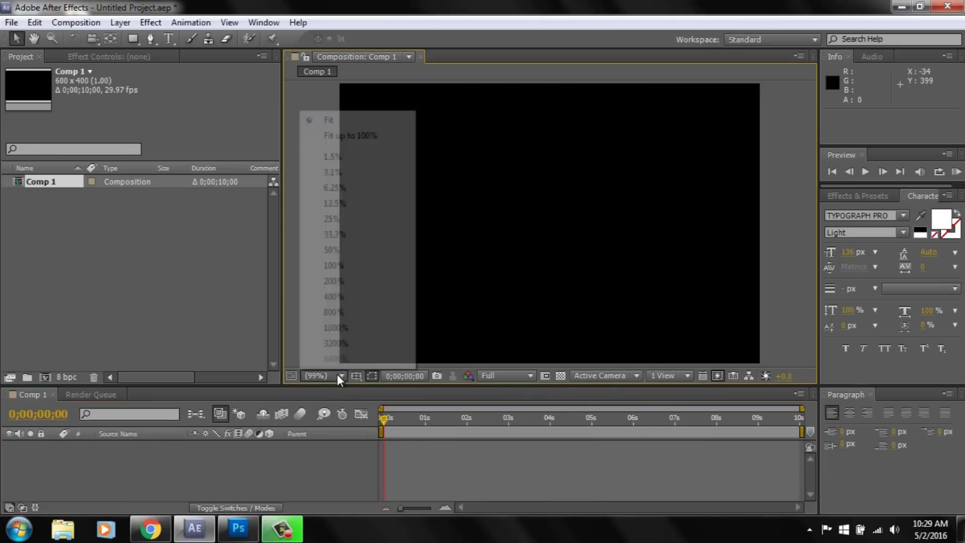
left_click(344, 123)
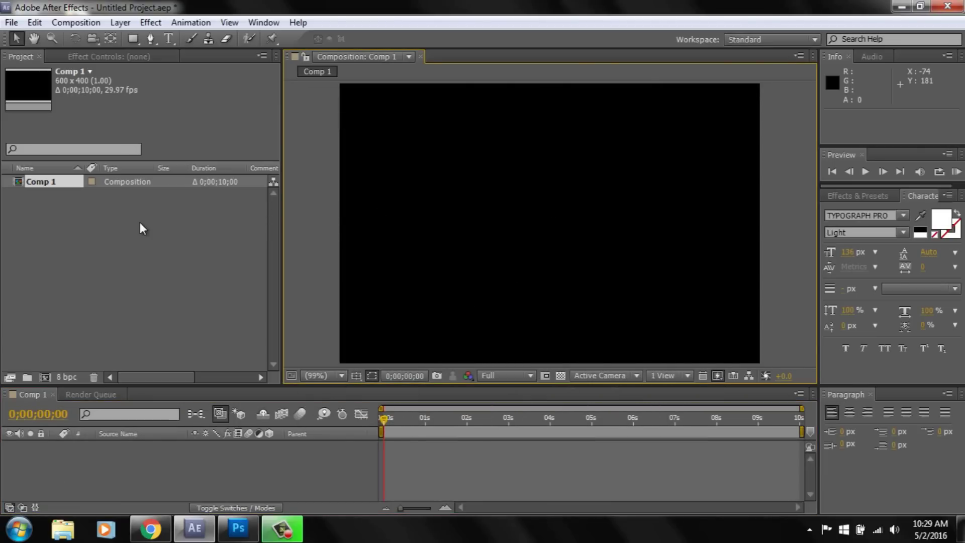
left_click(902, 6)
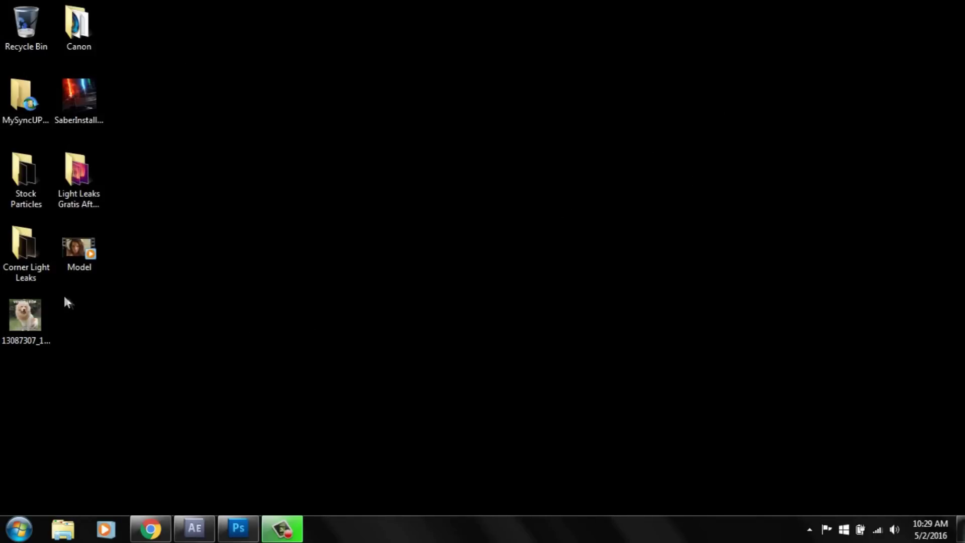
mouse_move(74, 237)
left_mouse_down()
mouse_move(223, 475)
mouse_move(87, 275)
left_mouse_up()
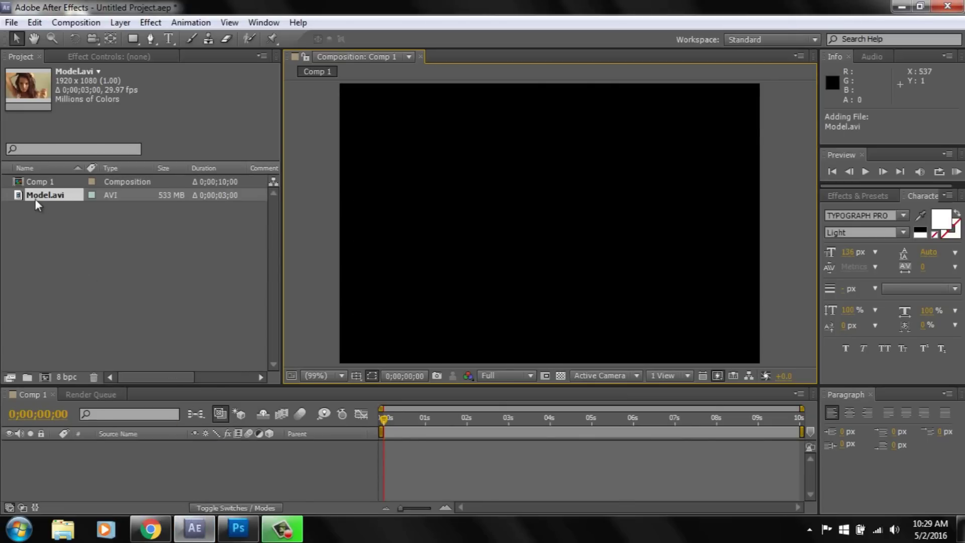
Step: Add Model.avi to Comp 1 as a layer and scrub its Scale down
left_click_drag(34, 197, 549, 225)
key("s")
left_click_drag(246, 462, 224, 455)
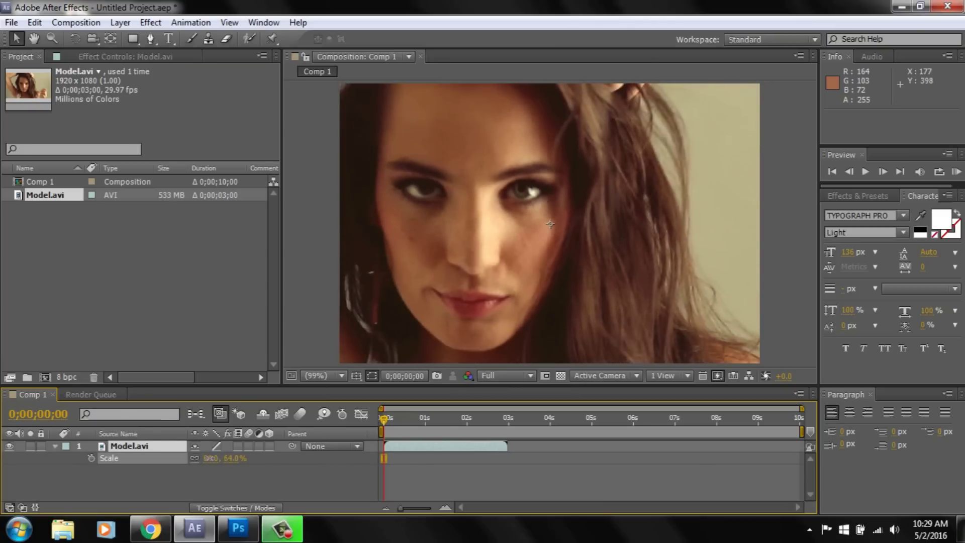
left_click(229, 459)
Step: Set the Model.avi layer's Scale to 37%
type("37")
key("Return")
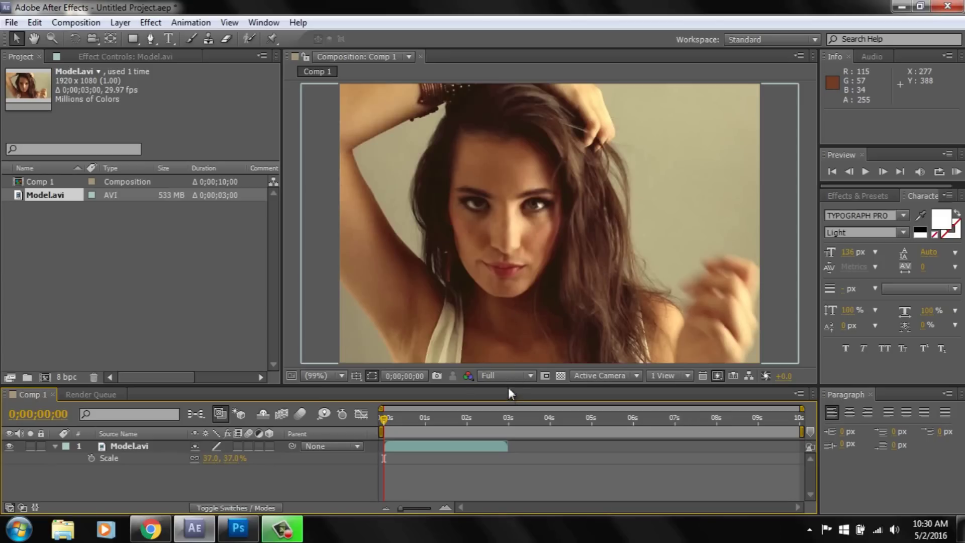
left_click_drag(508, 385, 508, 387)
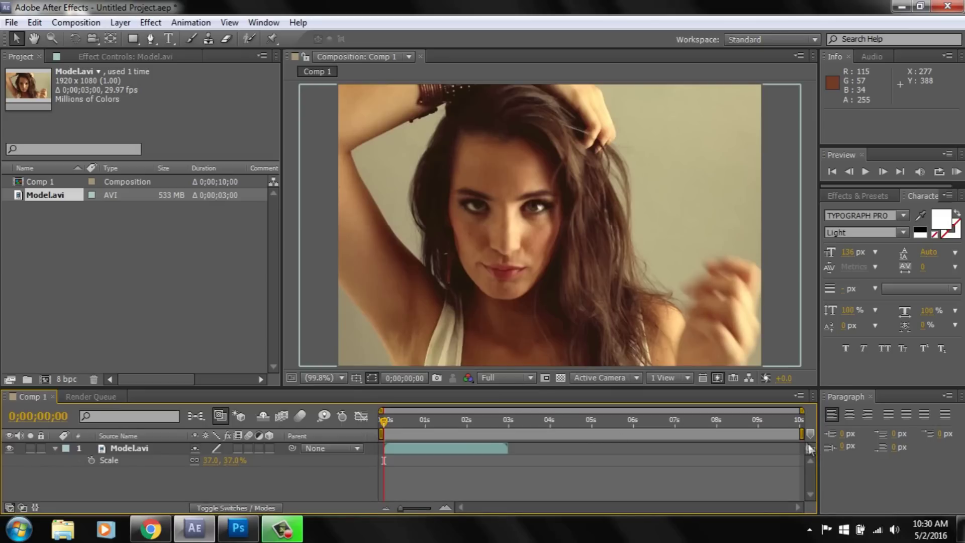
Step: Limit the work area to the first 3 seconds and play a RAM preview
left_click_drag(802, 433, 510, 433)
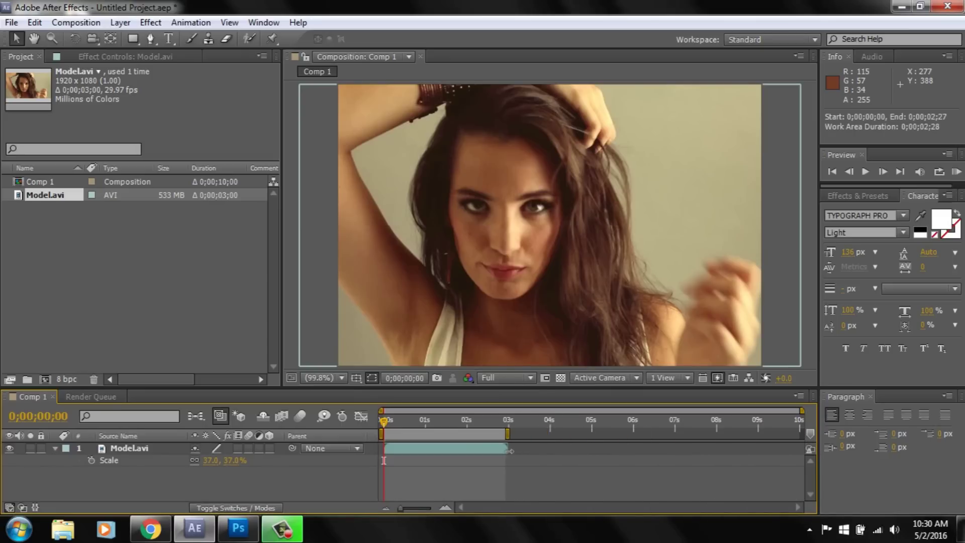
left_click(507, 419)
key("KP_0")
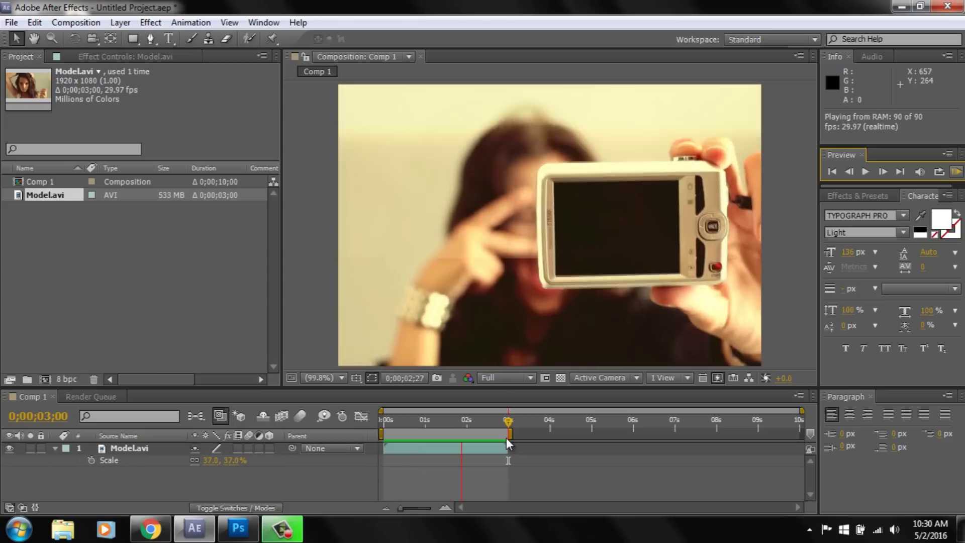
key("space")
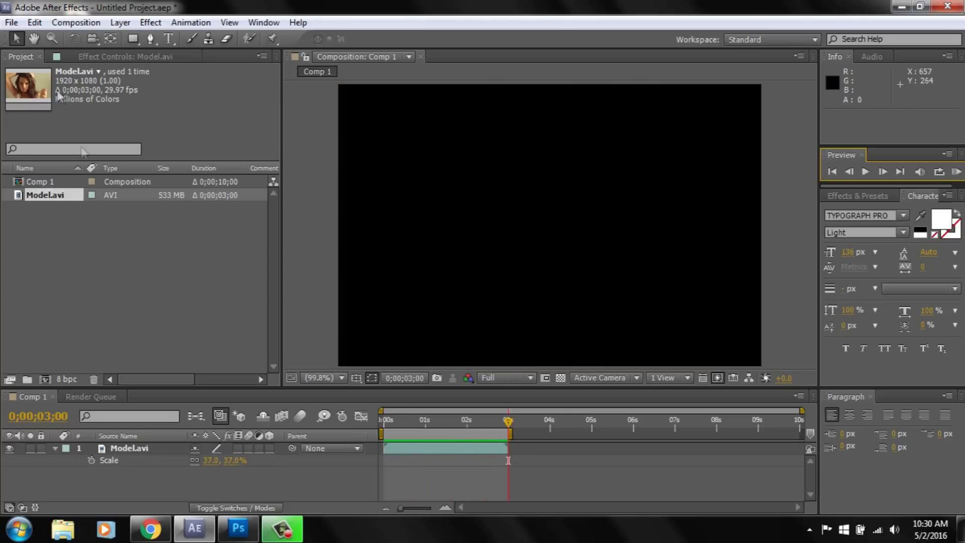
Step: Queue Comp 1 and render it as chica.avi on the Desktop, then minimize After Effects
left_click(76, 22)
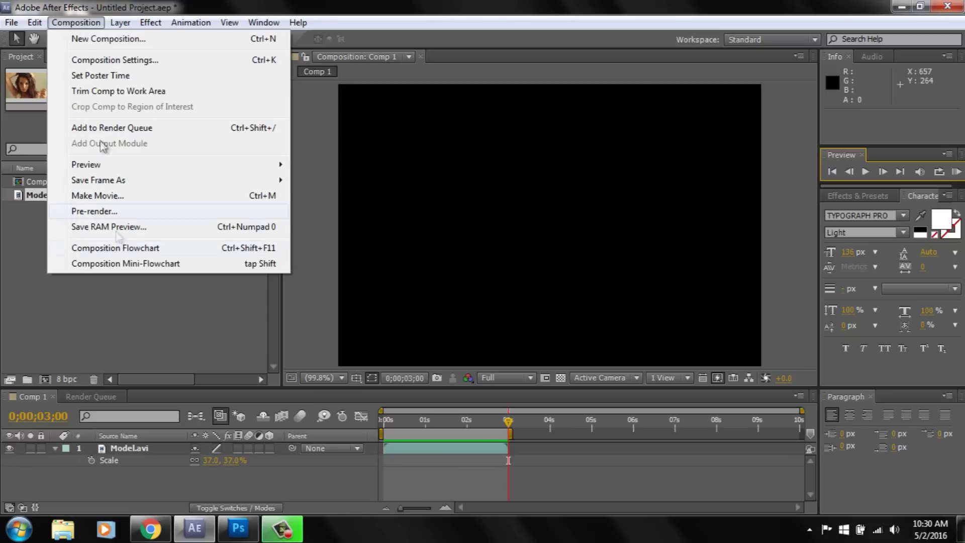
left_click(121, 128)
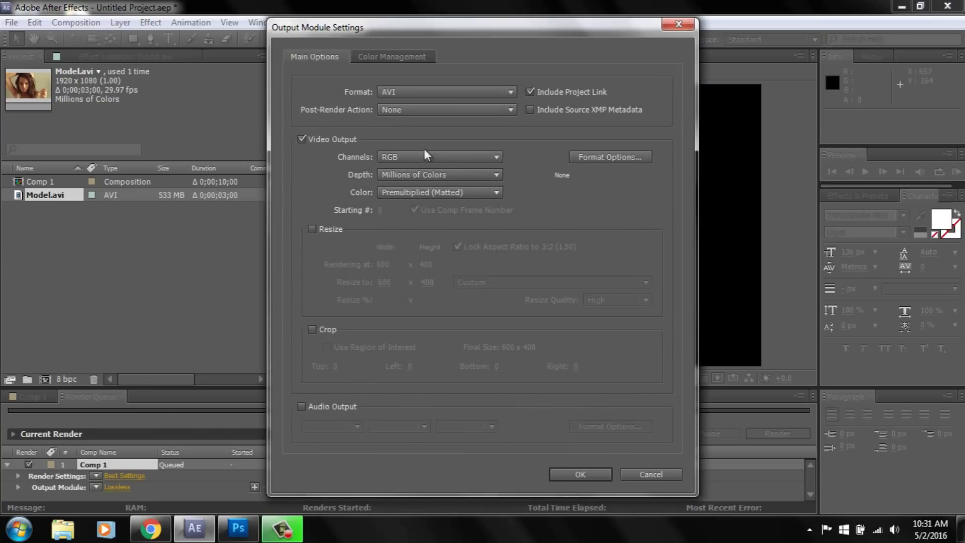
left_click(570, 475)
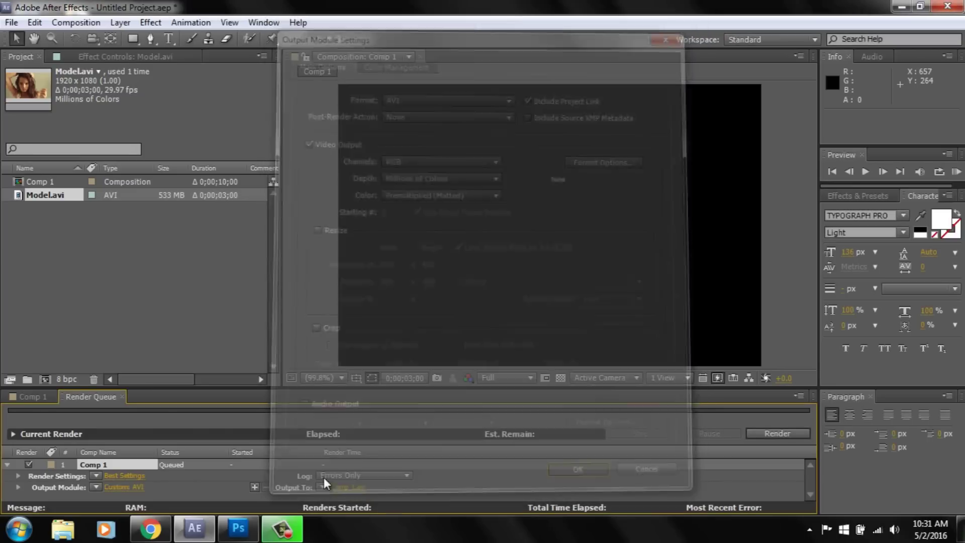
left_click(346, 485)
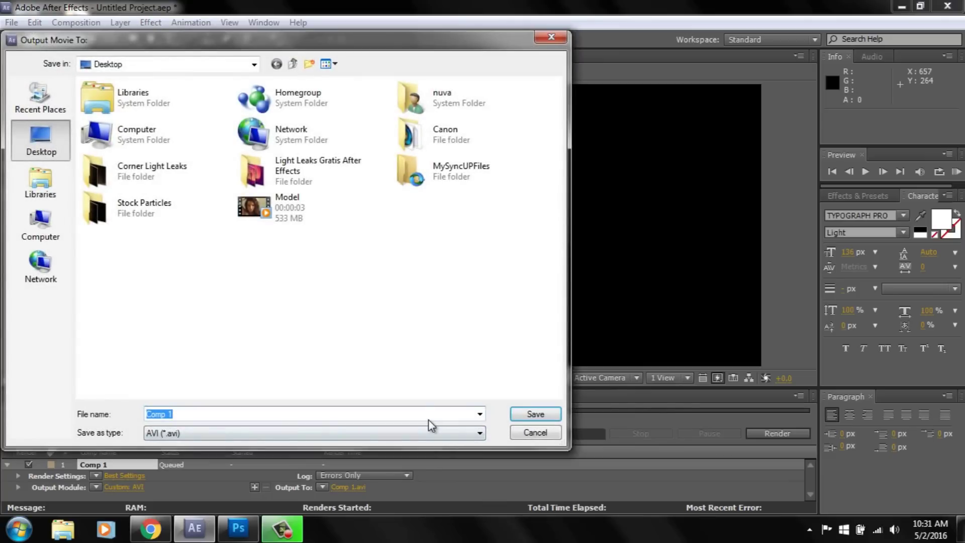
type("chica")
left_click(550, 412)
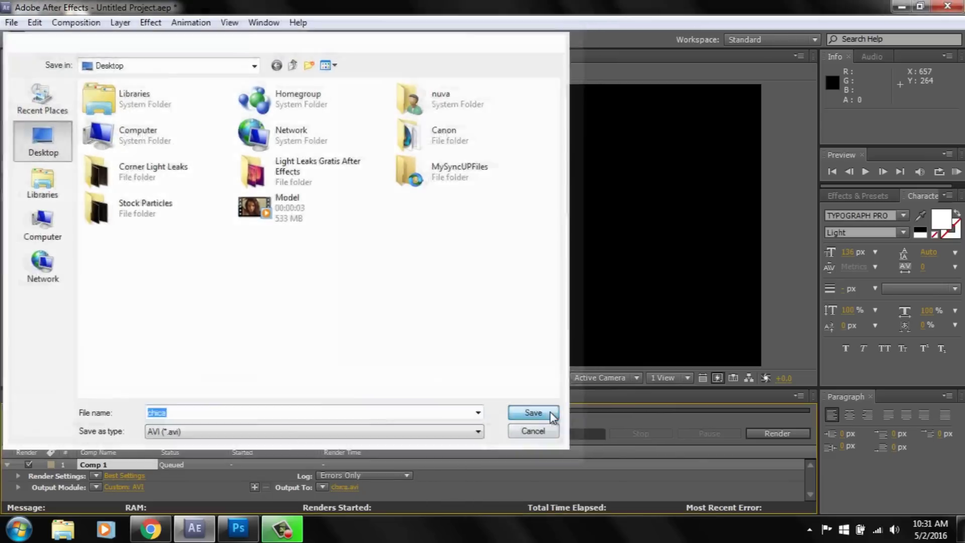
left_click(751, 435)
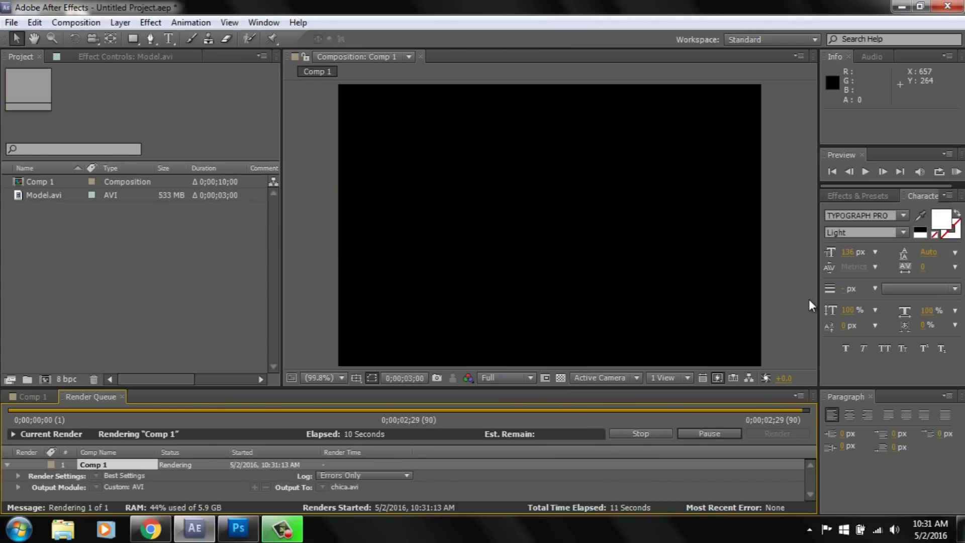
left_click(899, 10)
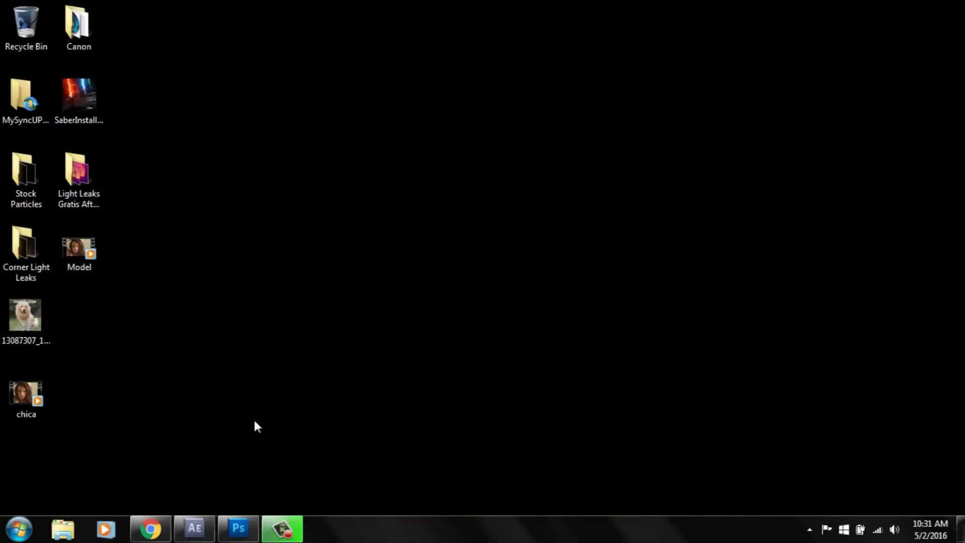
Step: In Photoshop, load chica.avi through Video Frames to Layers as a frame animation
left_click(238, 527)
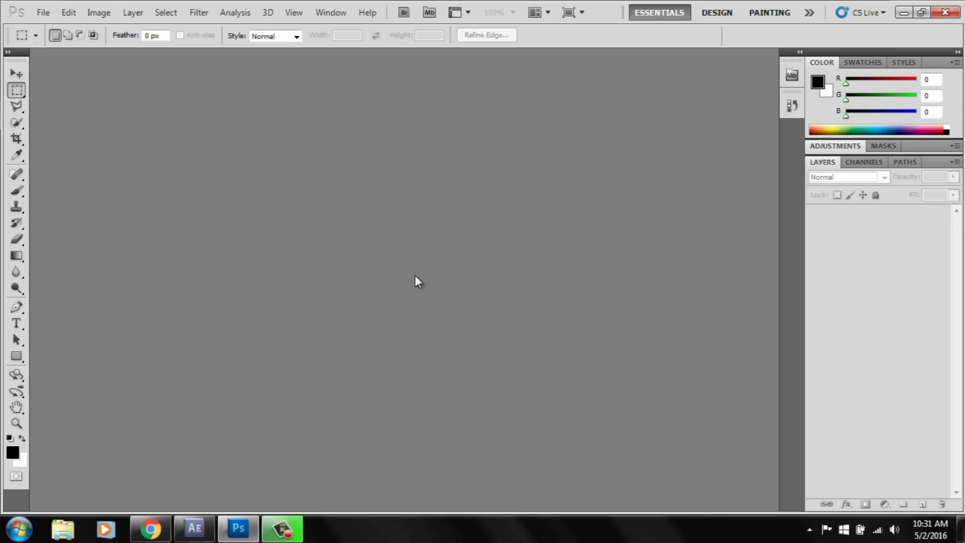
left_click(43, 12)
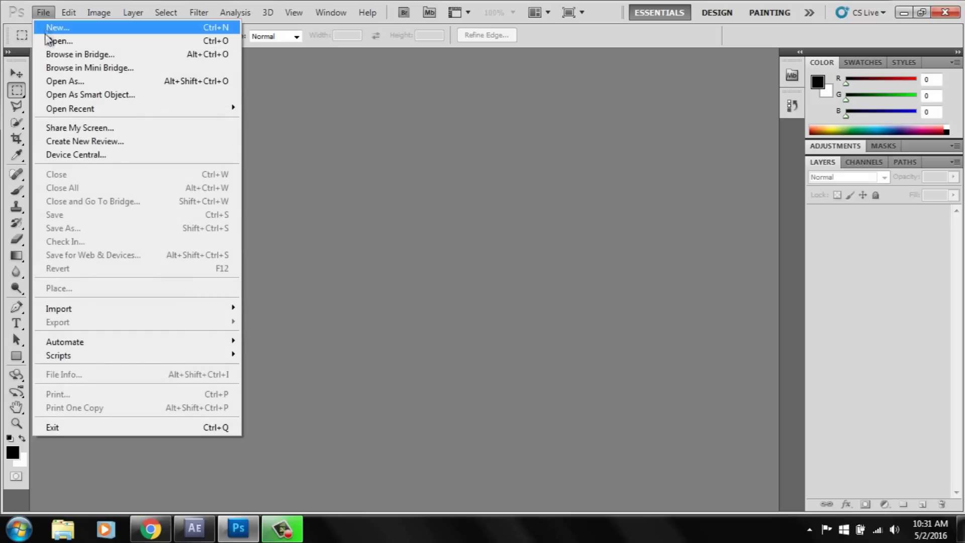
mouse_move(228, 307)
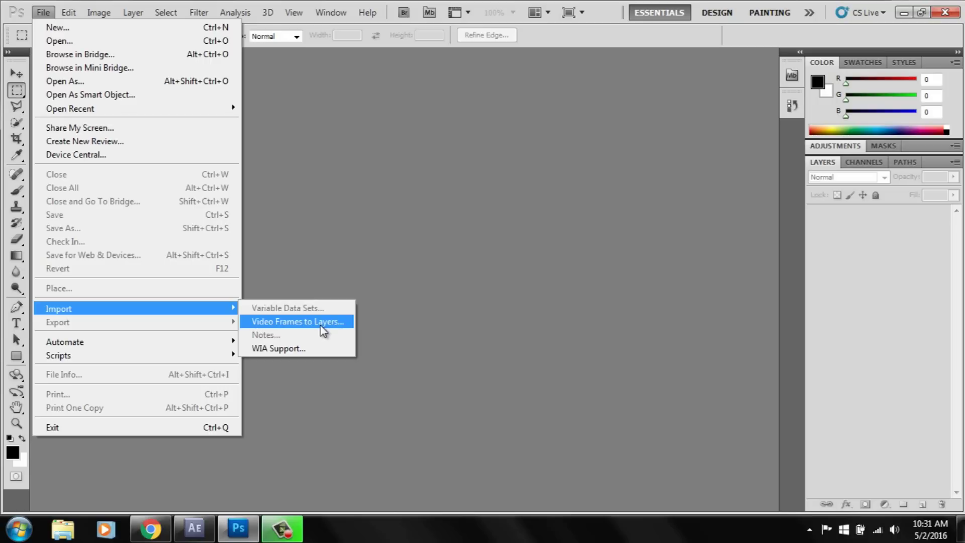
left_click(322, 329)
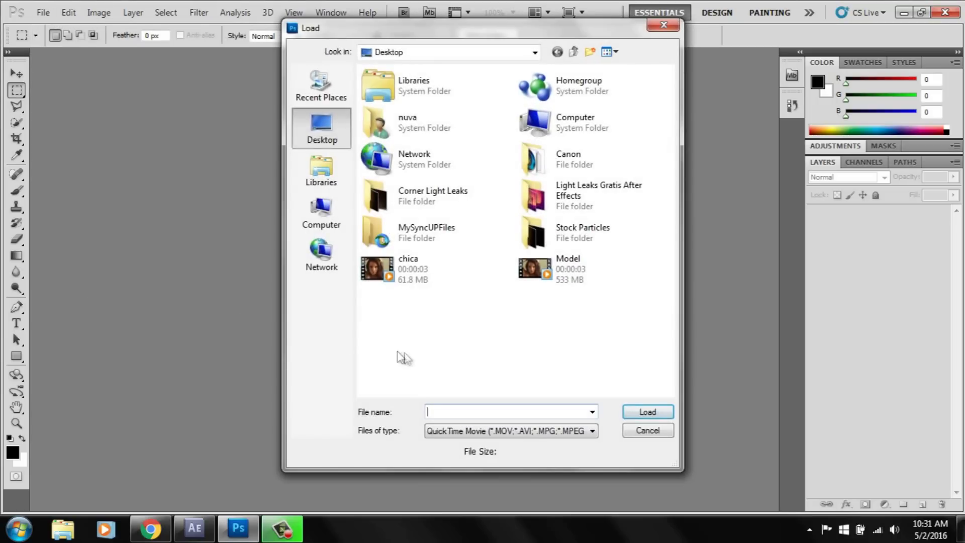
left_click(415, 268)
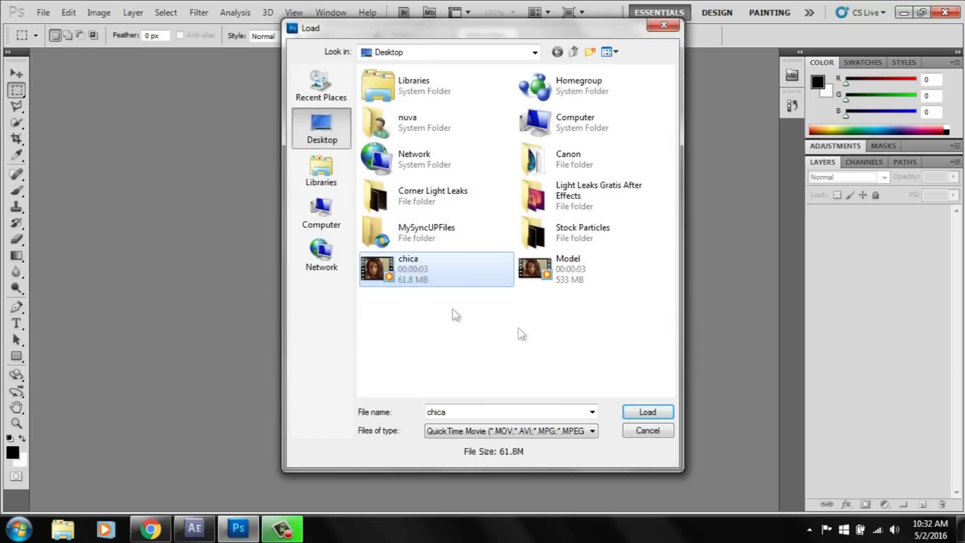
left_click(645, 411)
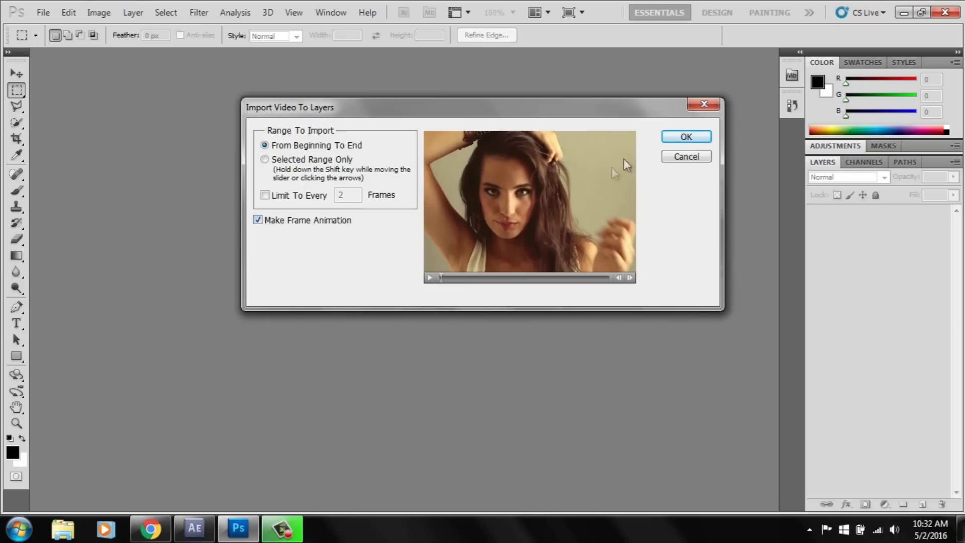
left_click(681, 138)
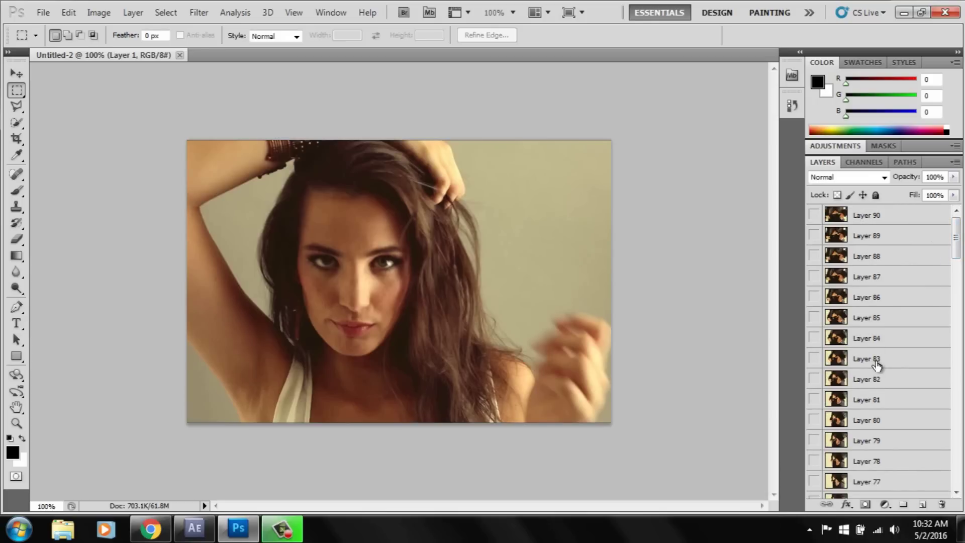
Step: Open Photoshop's File menu to export the 90-layer animation
left_click(36, 14)
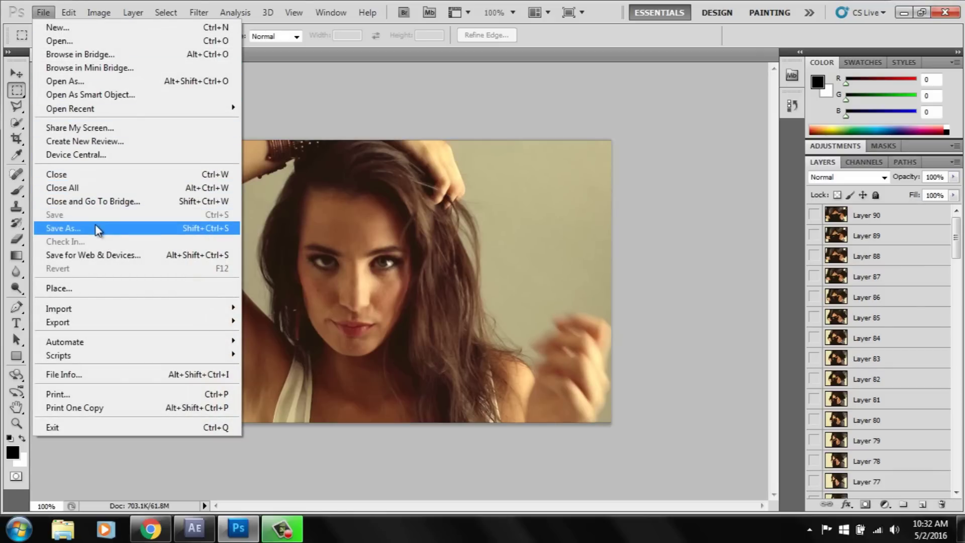
Step: In Save for Web & Devices, keep GIF format with 256 colours looping forever, then save
left_click(126, 257)
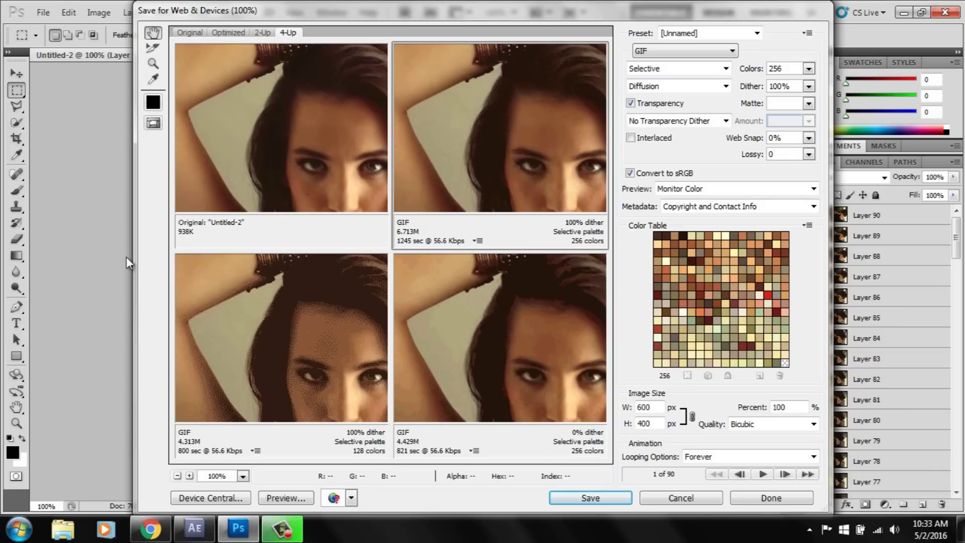
left_click(734, 51)
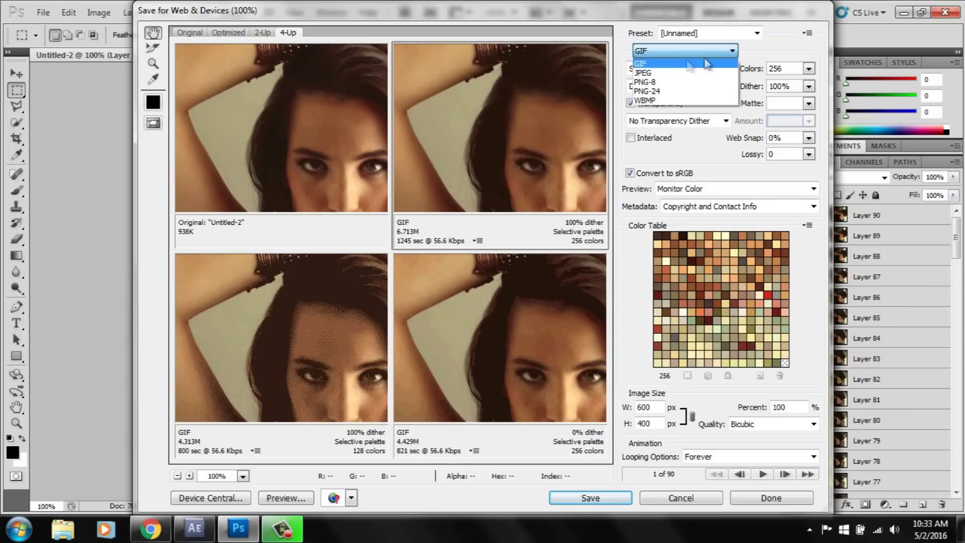
left_click(661, 91)
left_click(733, 51)
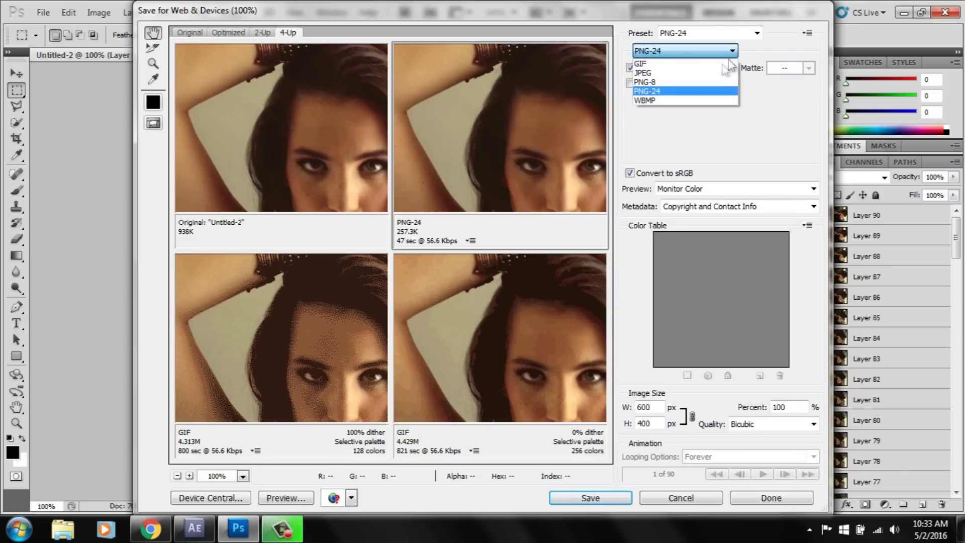
left_click(682, 67)
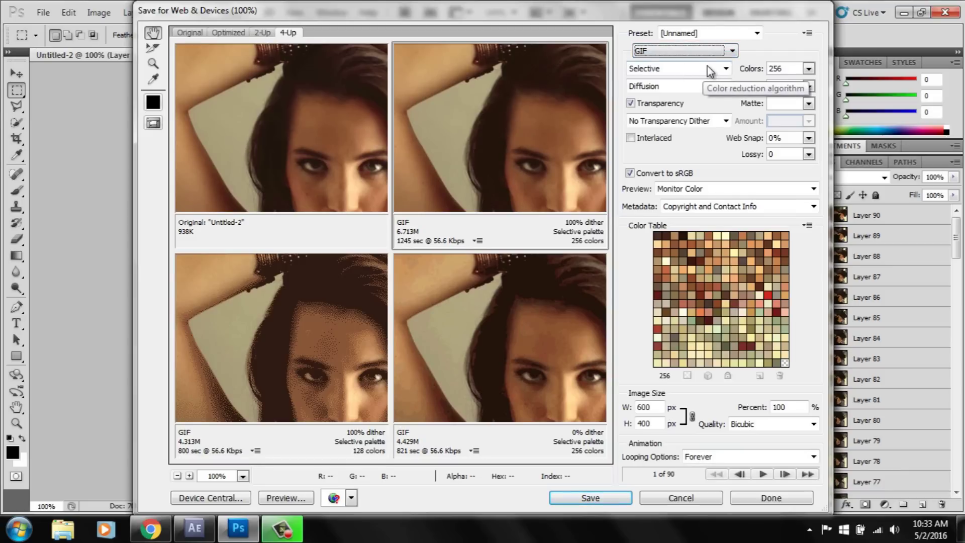
left_click(602, 503)
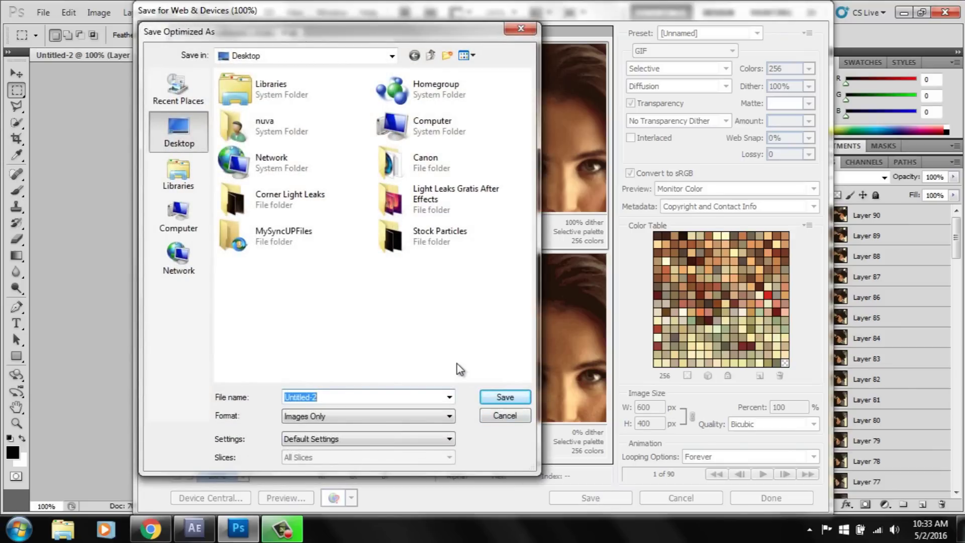
Step: Save the GIF as modelo-2 on the Desktop and minimize Photoshop
type("m")
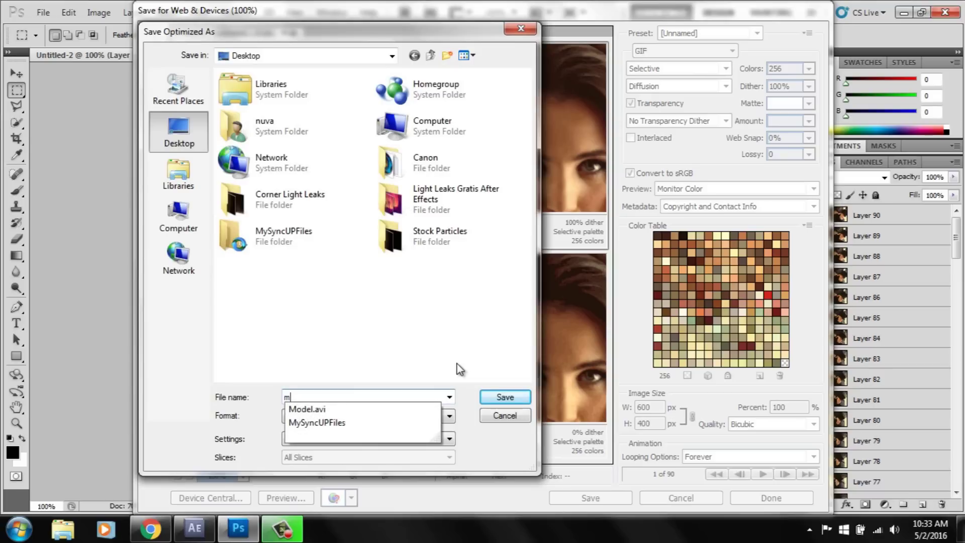
type("odelo 2")
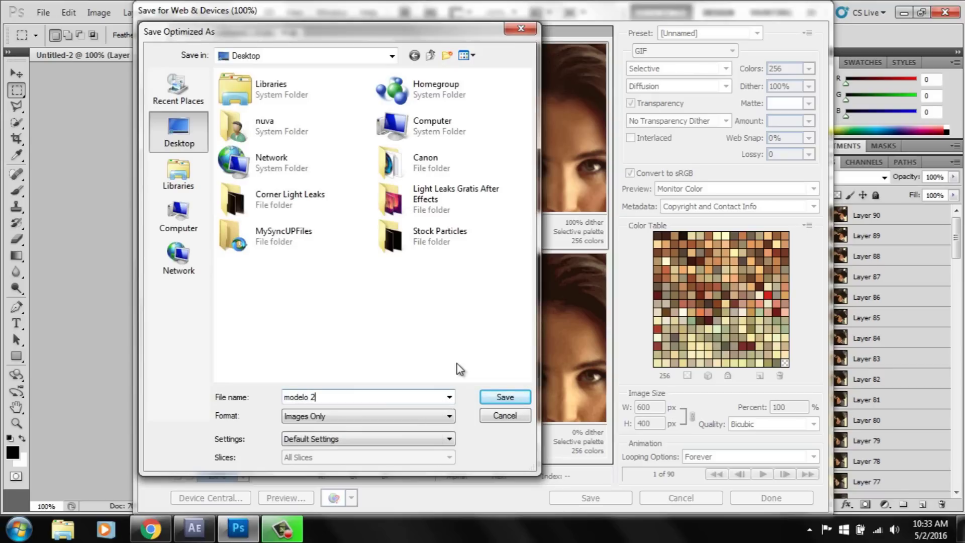
left_click(499, 397)
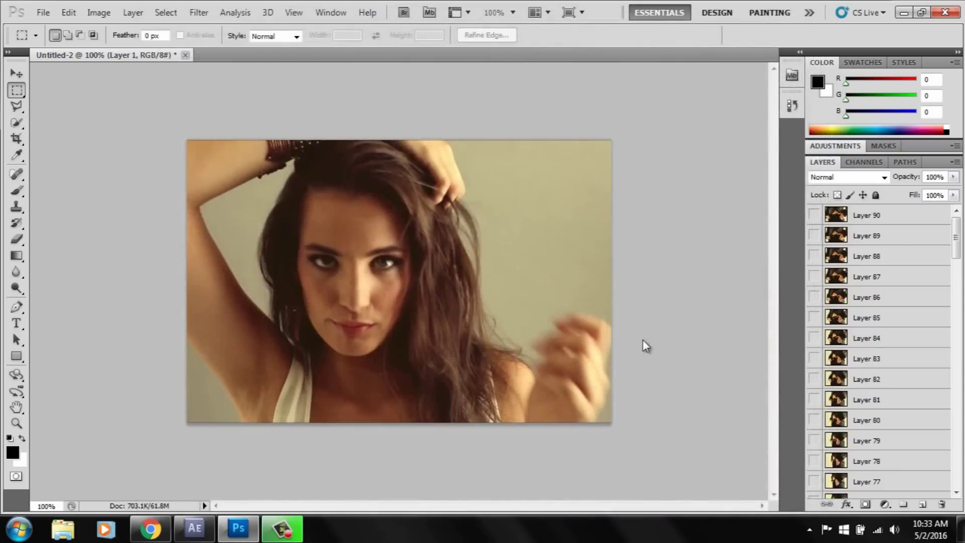
left_click(907, 11)
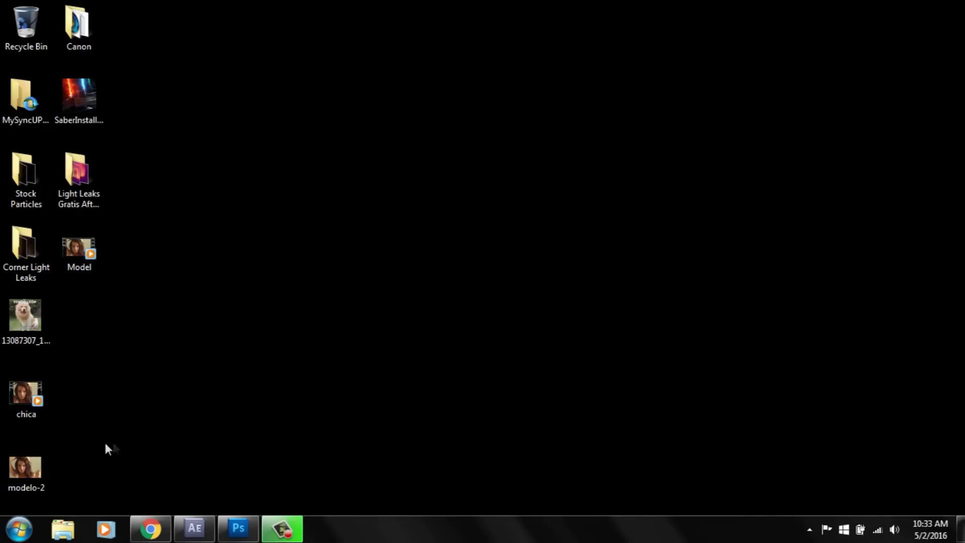
Step: Move the modelo-2 icon to the desktop centre and bring Chrome's Giphy page forward
left_click_drag(25, 467, 397, 173)
left_click(397, 235)
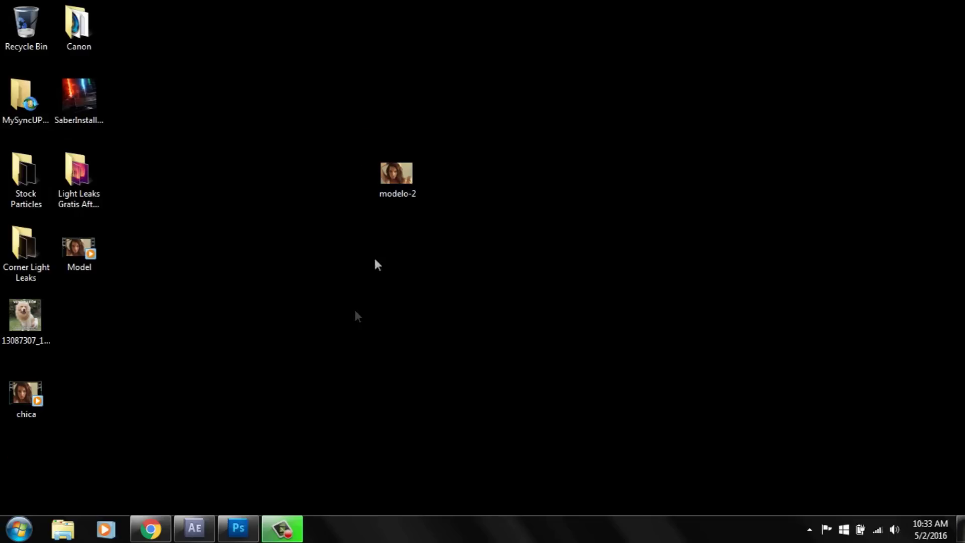
left_click(150, 529)
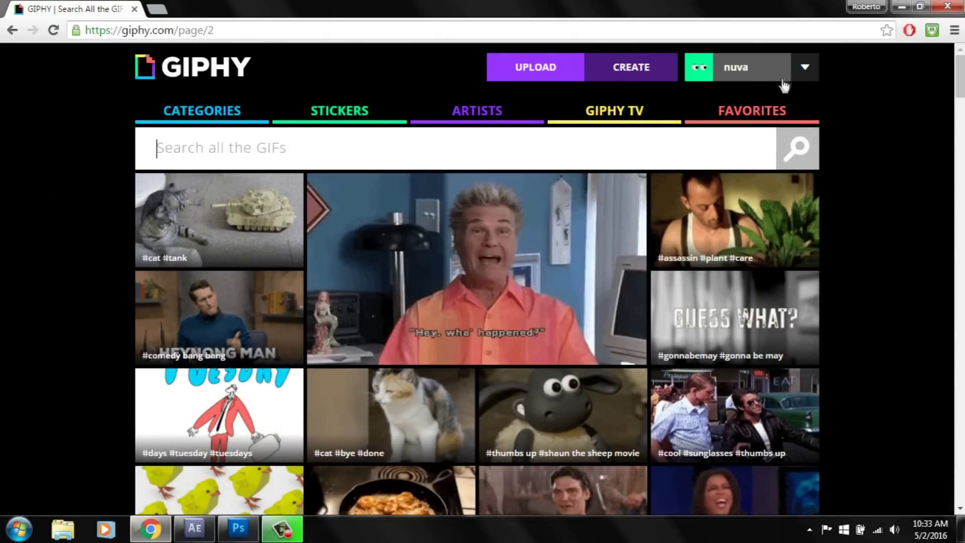
Step: Go to Giphy's Upload page, browse the Desktop and open modelo-2.gif
mouse_move(814, 74)
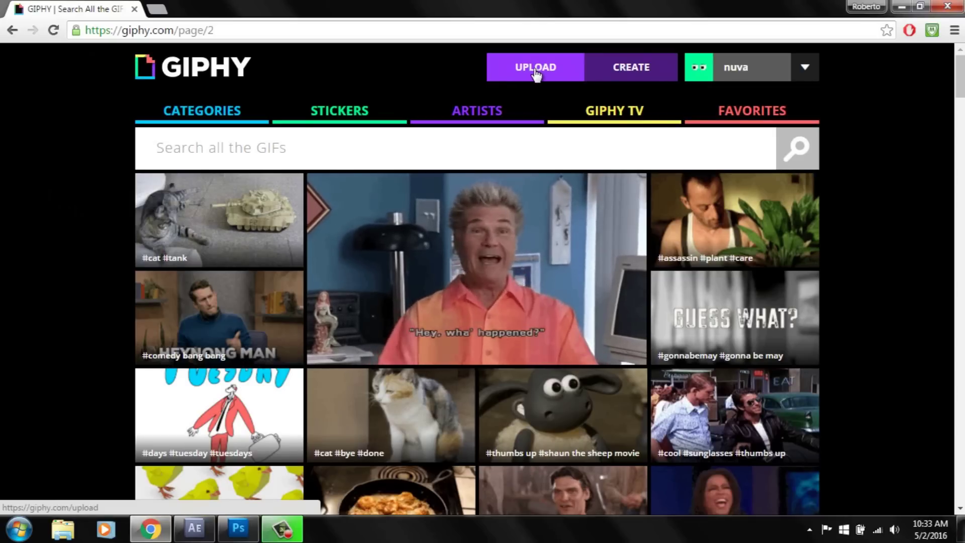
left_click(761, 95)
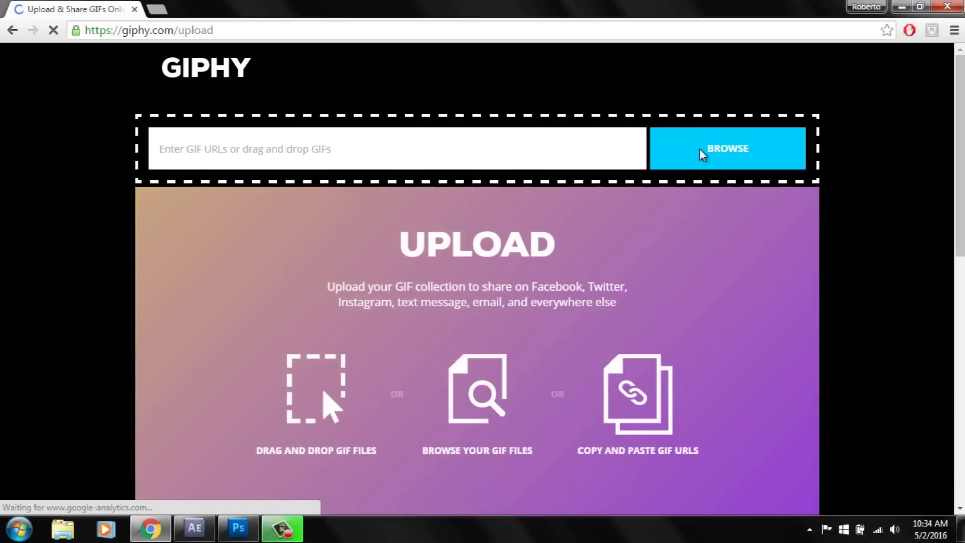
left_click(700, 149)
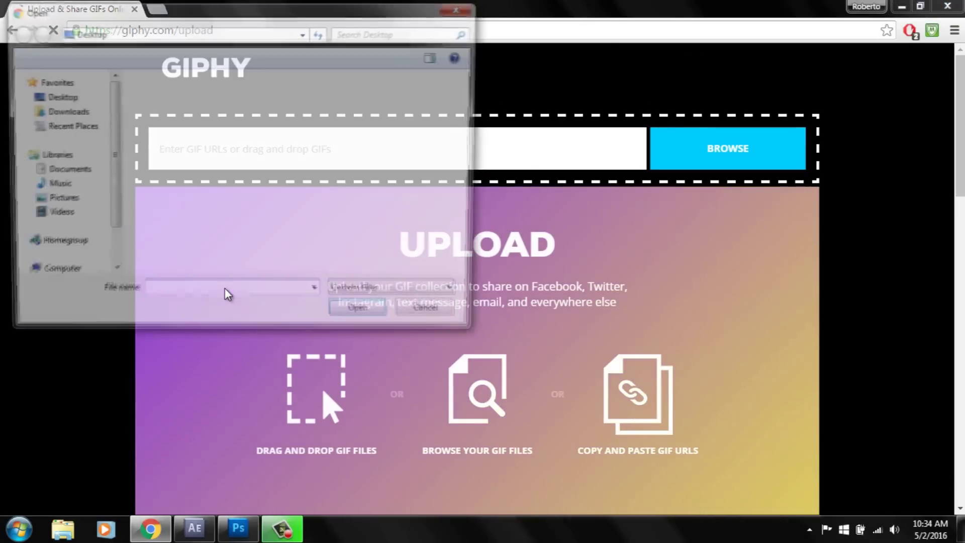
scroll(312, 231, "down", 3)
scroll(341, 230, "down", 3)
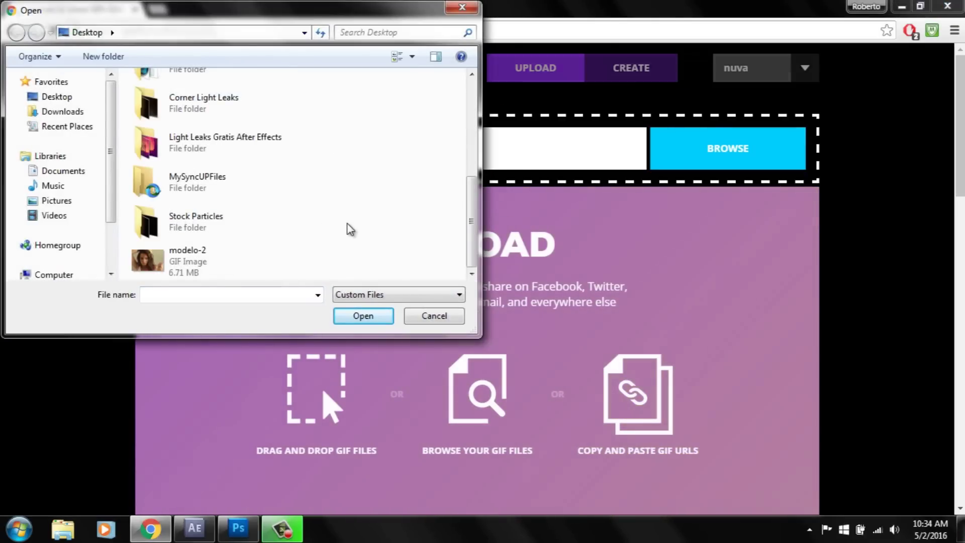
left_click(216, 259)
left_click(381, 310)
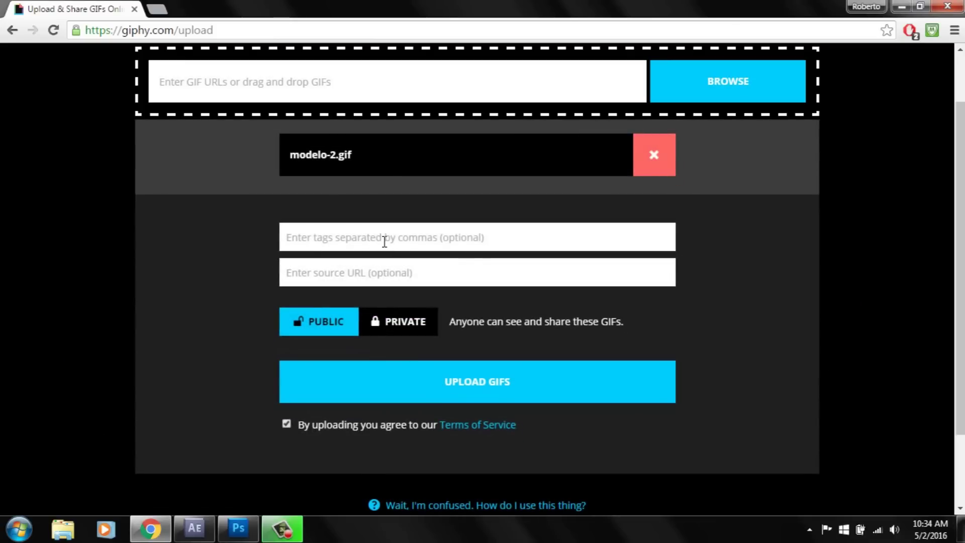
Step: Tag the modelo-2 GIF 'nuva' and upload it publicly to Giphy
type("nuva")
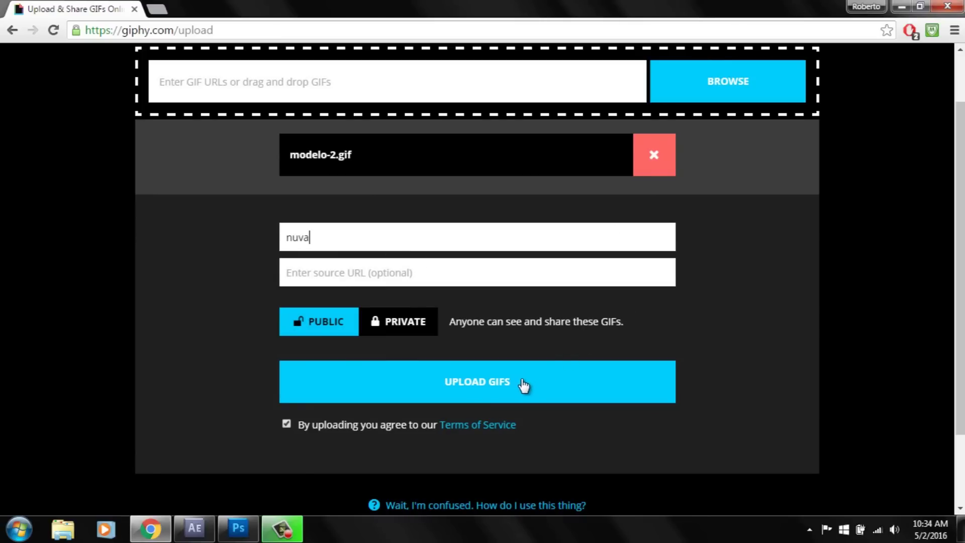
left_click(523, 385)
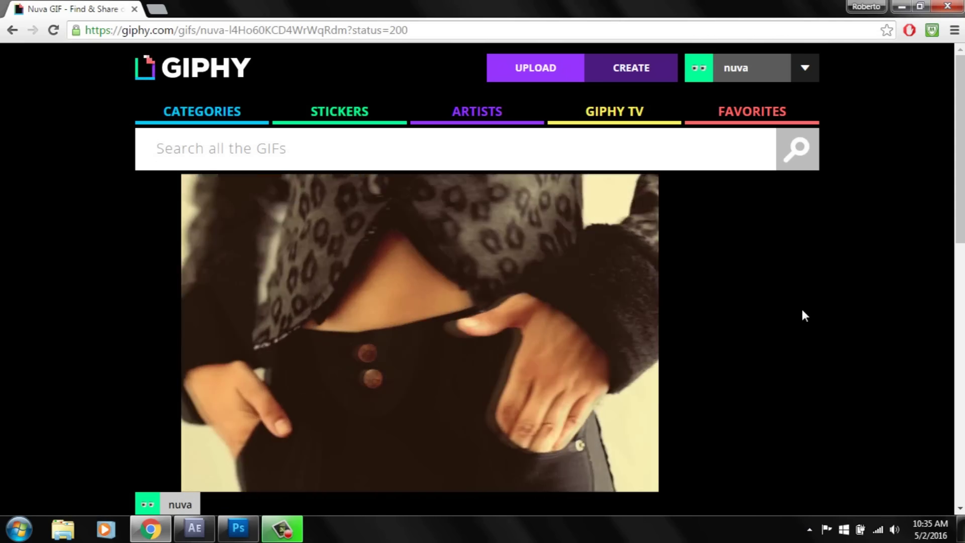
Step: Select the 480×320 iframe embed code in the GIF page's Share panel
scroll(774, 334, "down", 2)
scroll(774, 338, "down", 3)
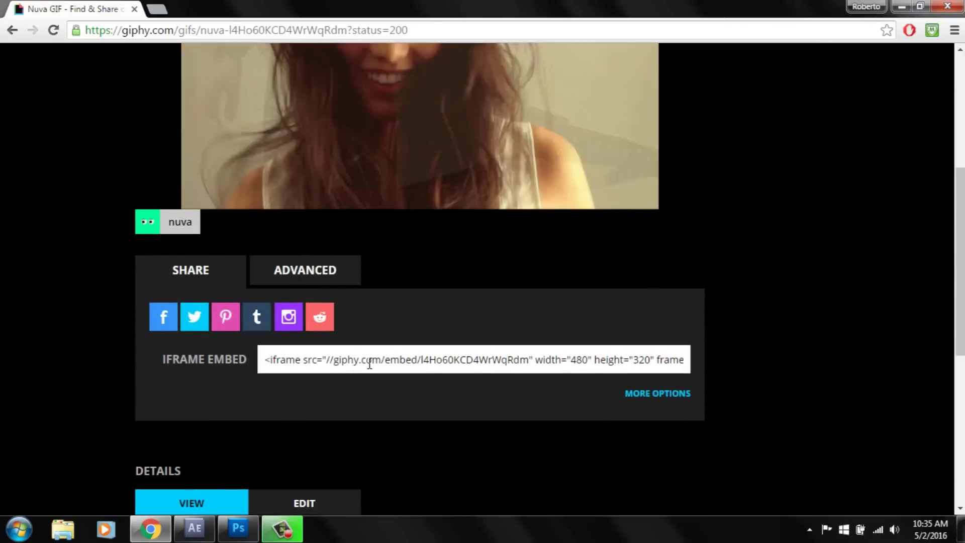
left_click(403, 363)
scroll(850, 366, "up", 3)
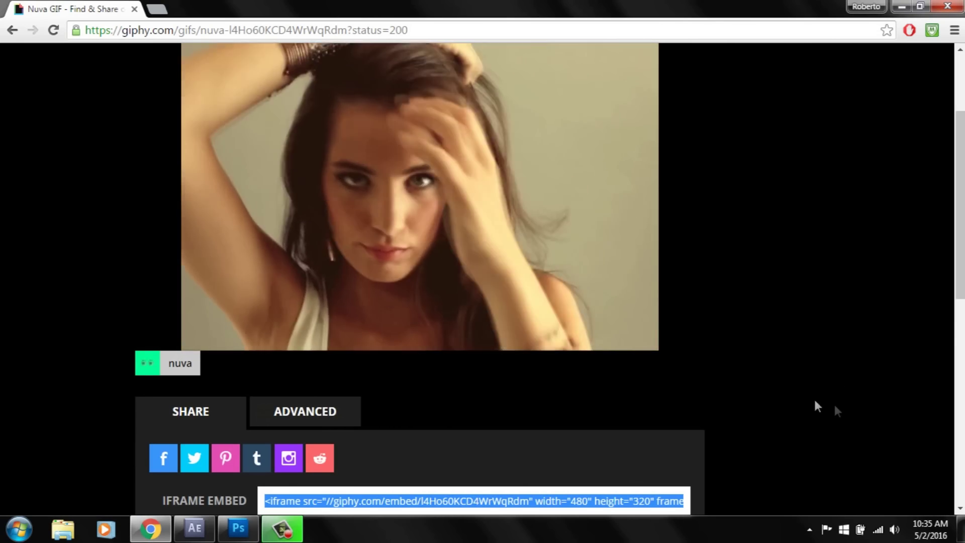
scroll(836, 410, "up", 2)
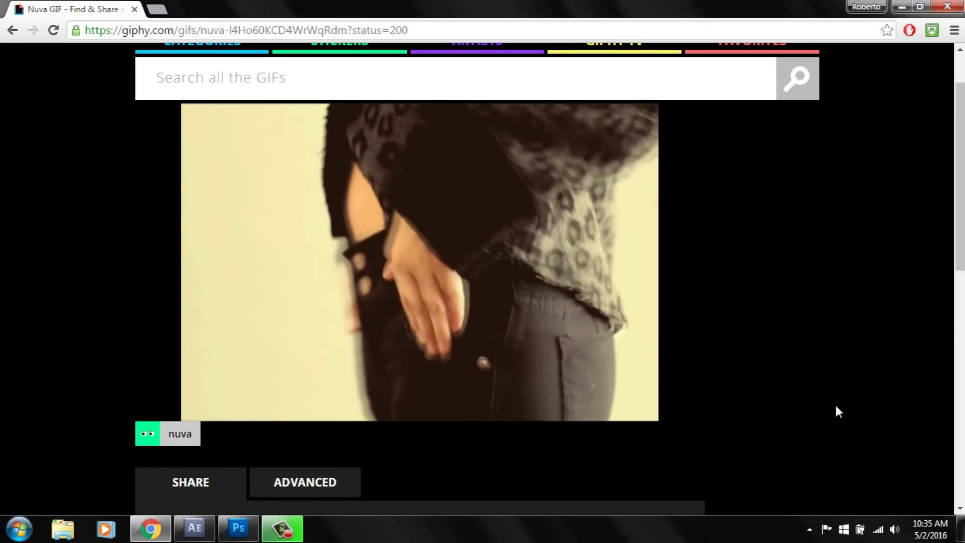